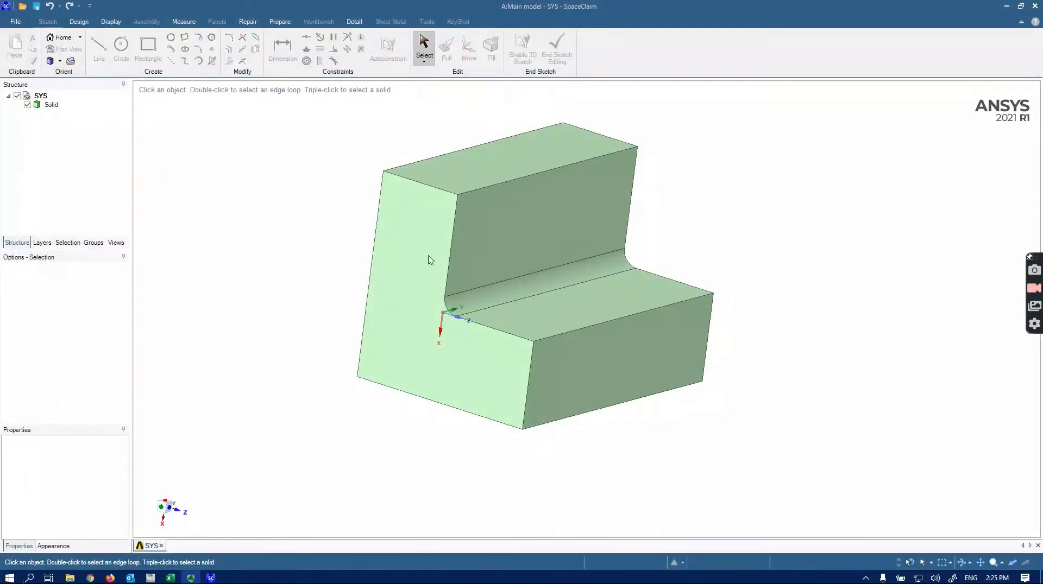
Examine the L-shaped main model's end face, upright face and inner fillet face in the geometry editor, and close it
{"action": "left_click", "coordinate": [567, 227]}
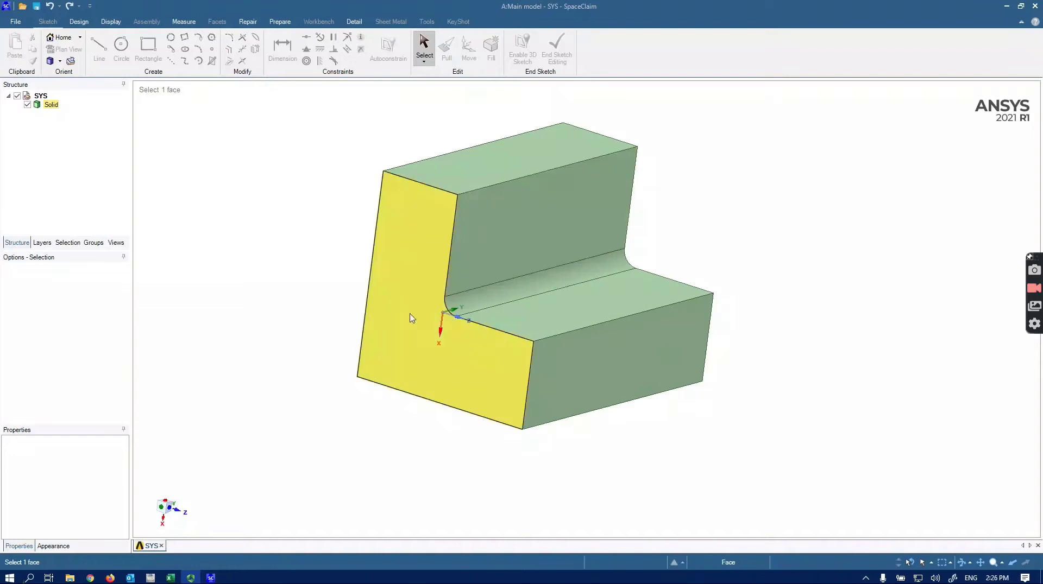
{"action": "mouse_move", "coordinate": [427, 300]}
{"action": "middle_mouse_down"}
{"action": "mouse_move", "coordinate": [476, 310]}
{"action": "mouse_move", "coordinate": [535, 274]}
{"action": "mouse_move", "coordinate": [418, 305]}
{"action": "middle_mouse_up"}
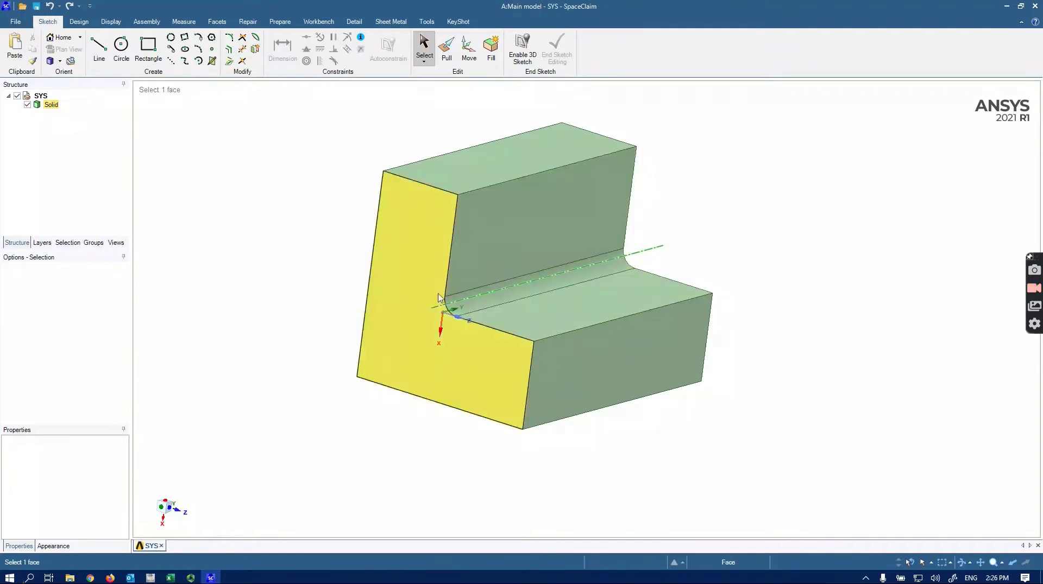
{"action": "left_click", "coordinate": [484, 311]}
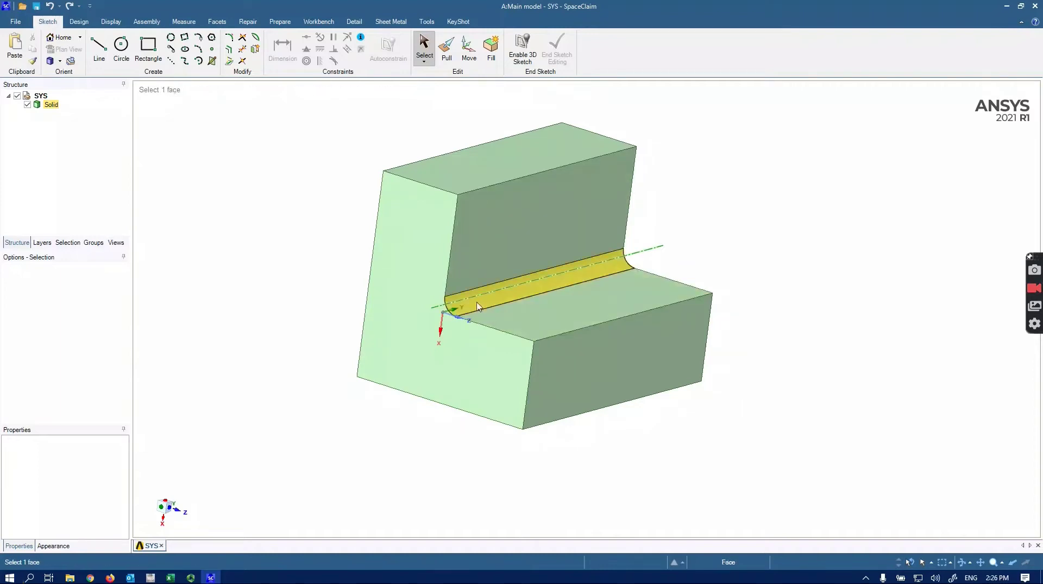
{"action": "left_click", "coordinate": [487, 305]}
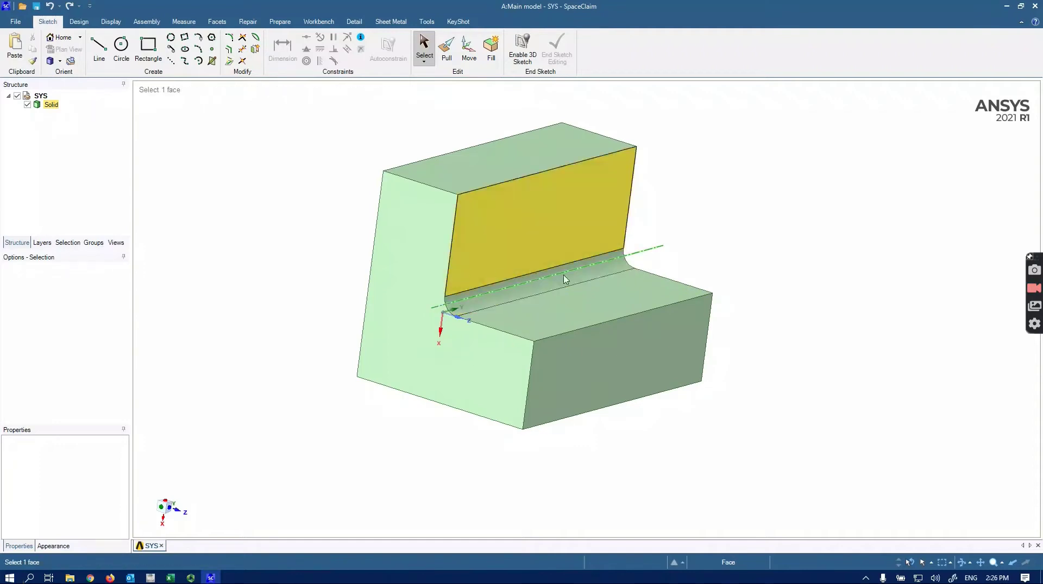
{"action": "left_click", "coordinate": [477, 289]}
{"action": "left_click", "coordinate": [479, 309]}
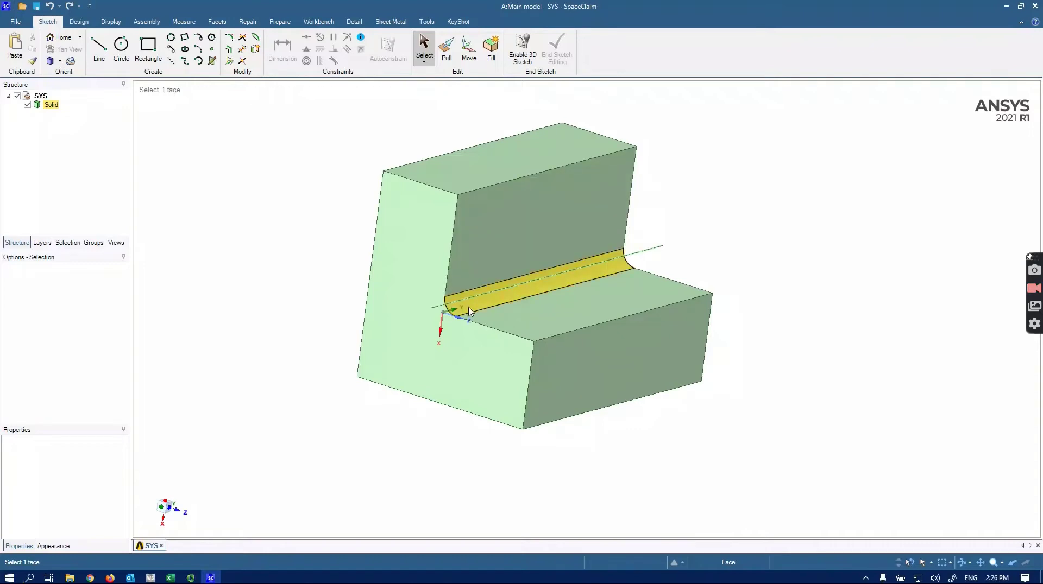
{"action": "left_click", "coordinate": [468, 332]}
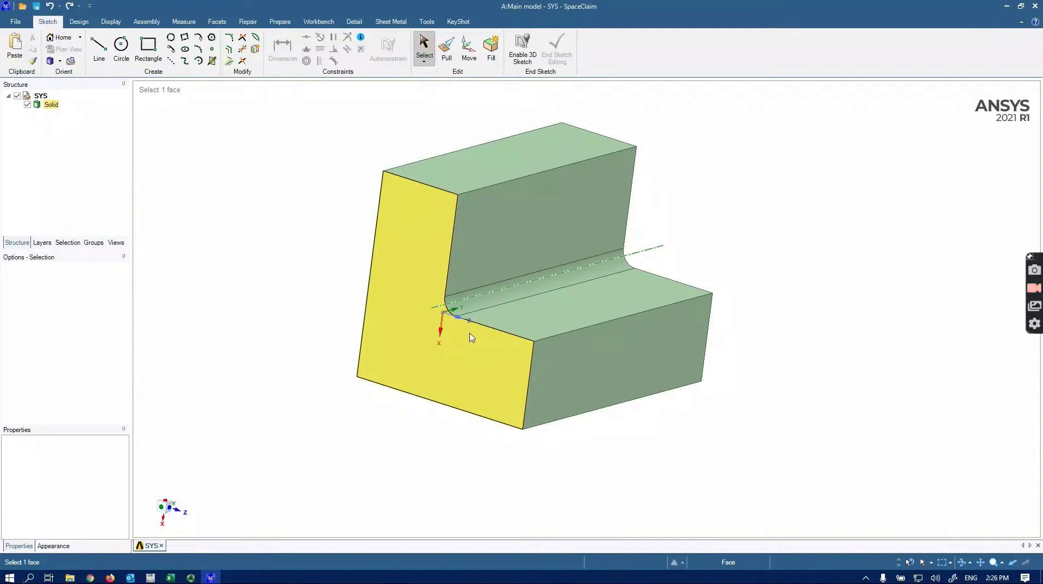
{"action": "left_click", "coordinate": [463, 332]}
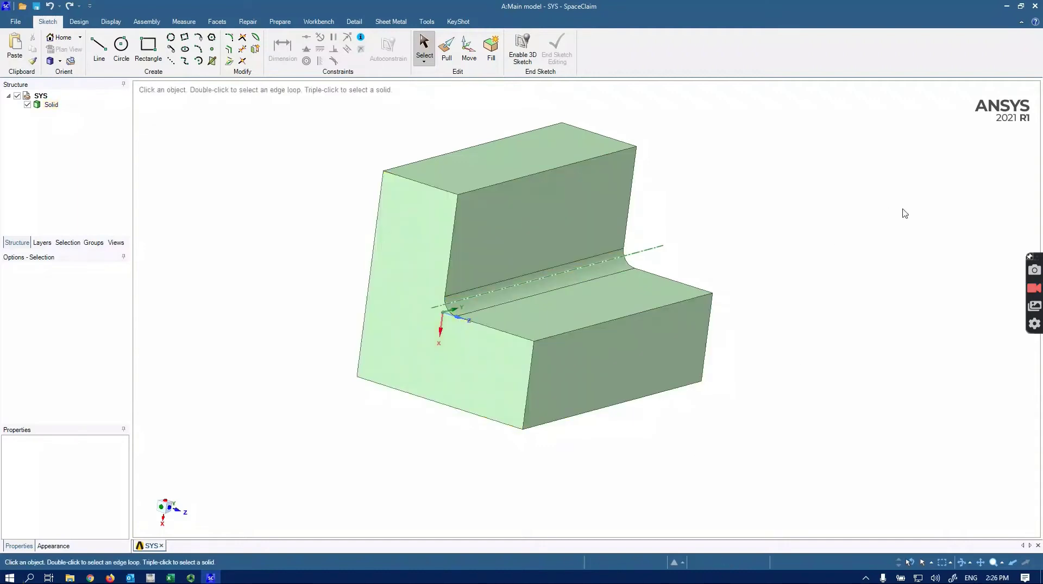
{"action": "left_click", "coordinate": [1035, 8]}
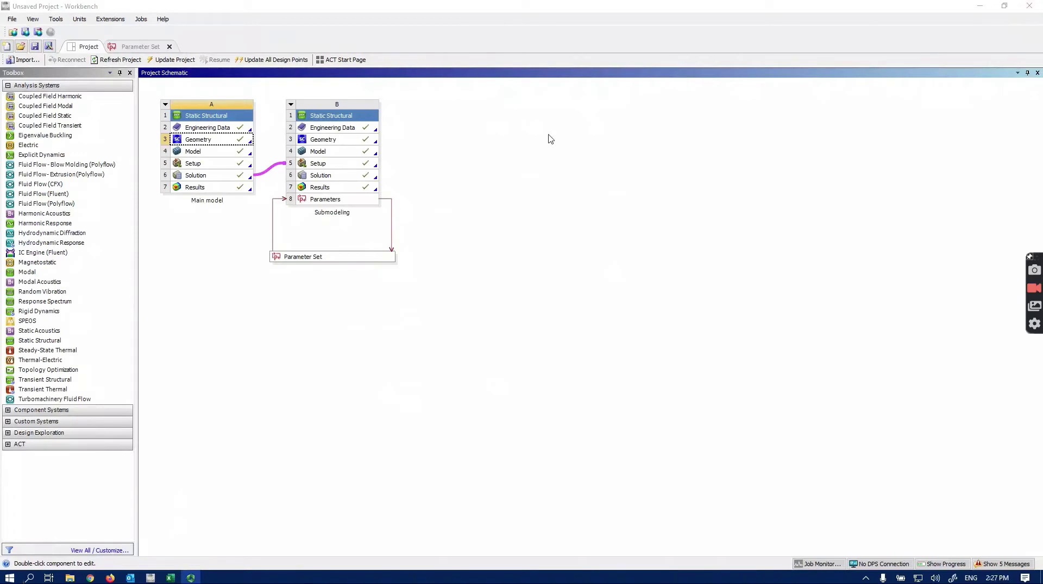
Open the Main model system's Model in Mechanical and review the scoping of its Fixed Support and Force
{"action": "double_click", "coordinate": [222, 154]}
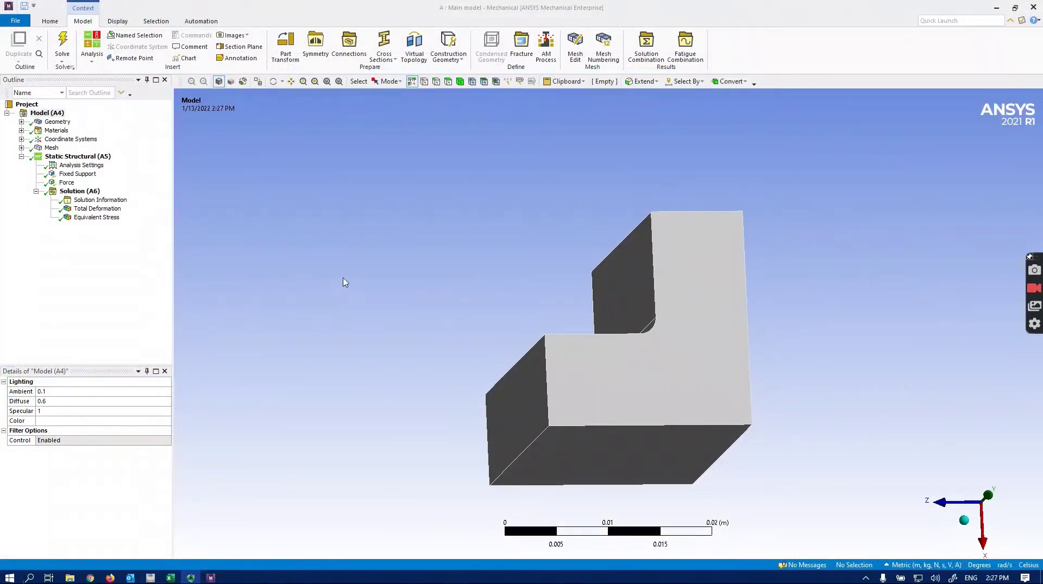
{"action": "left_click", "coordinate": [78, 173]}
{"action": "middle_click_drag", "start_coordinate": [511, 242], "coordinate": [507, 263]}
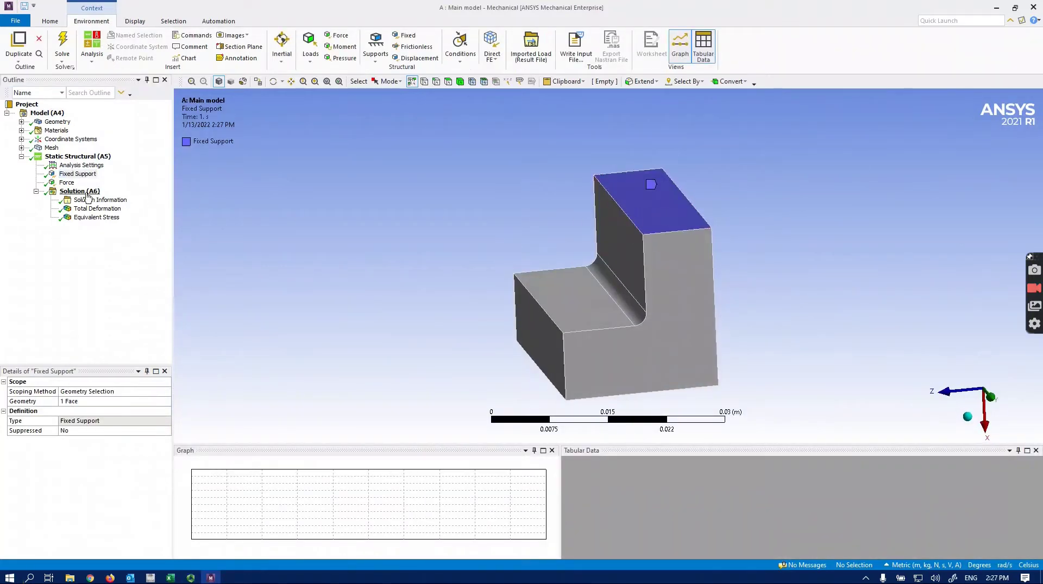
{"action": "left_click", "coordinate": [66, 182]}
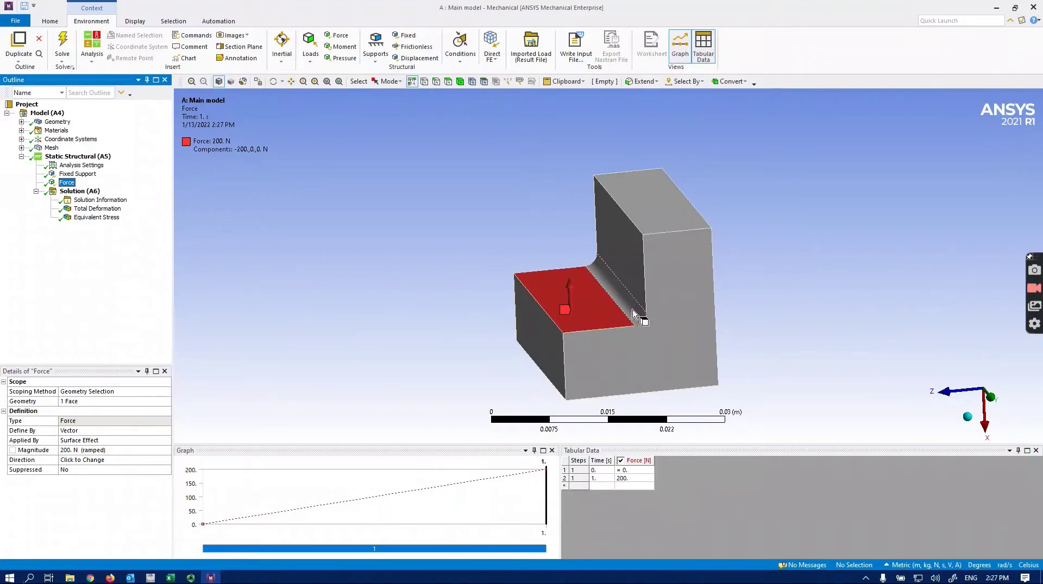
Review the main model's Body Sizing settings and display its generated mesh
{"action": "left_click", "coordinate": [21, 147]}
{"action": "left_click", "coordinate": [66, 159]}
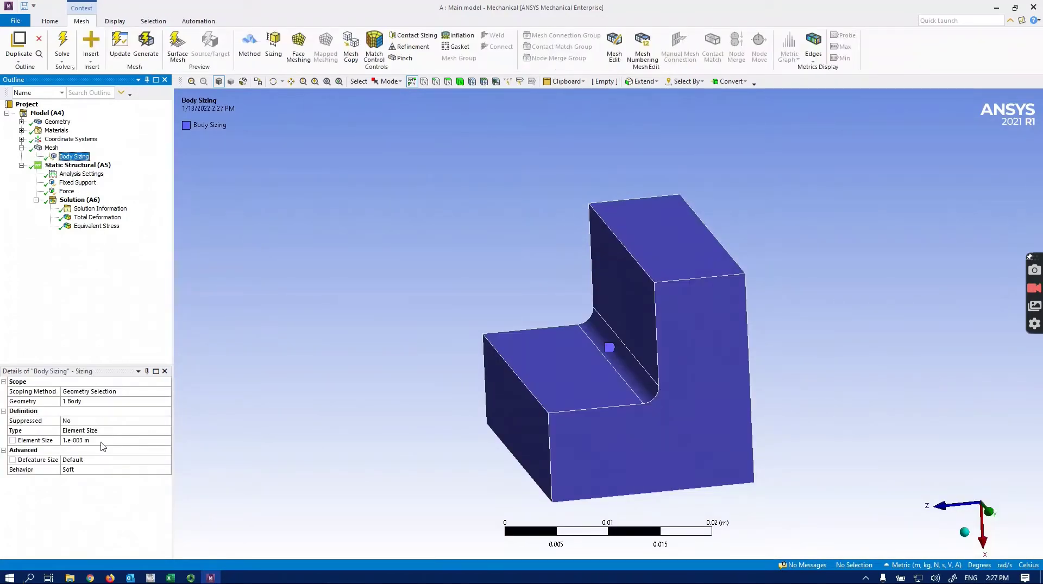
{"action": "left_click", "coordinate": [38, 148]}
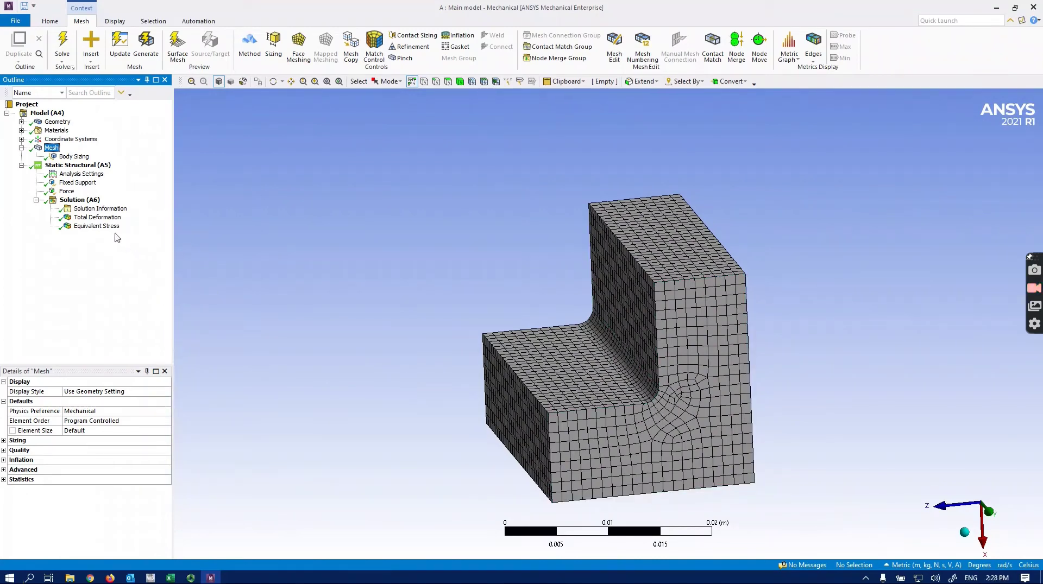
Examine the main model's Equivalent Stress contour around the fillet in a side view, and close Mechanical
{"action": "left_click", "coordinate": [106, 226]}
{"action": "left_click_drag", "start_coordinate": [551, 332], "coordinate": [568, 339]}
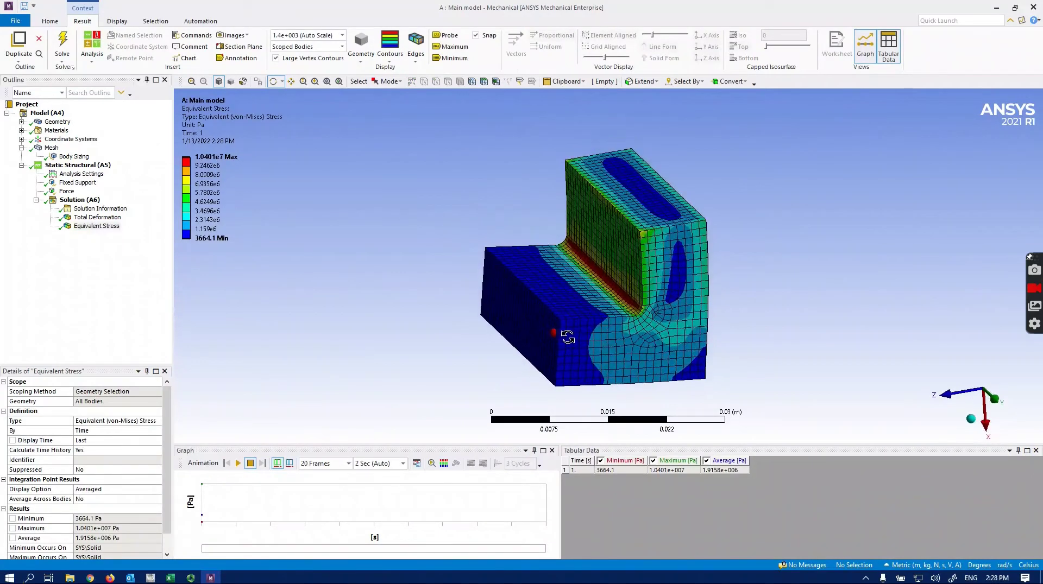
{"action": "scroll", "coordinate": [610, 294], "scroll_direction": "up", "scroll_amount": 4}
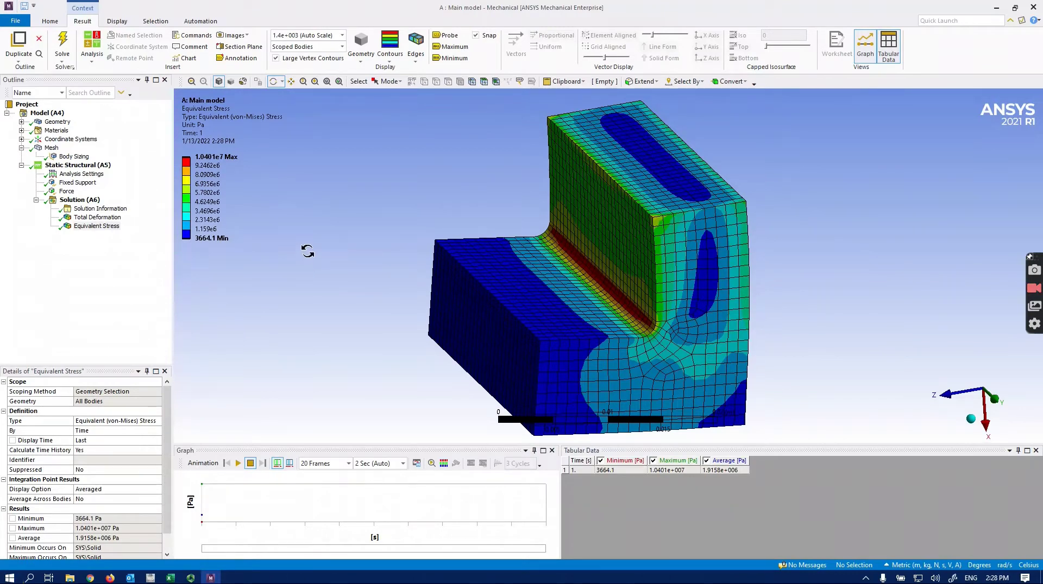
{"action": "left_click_drag", "start_coordinate": [338, 290], "coordinate": [337, 286]}
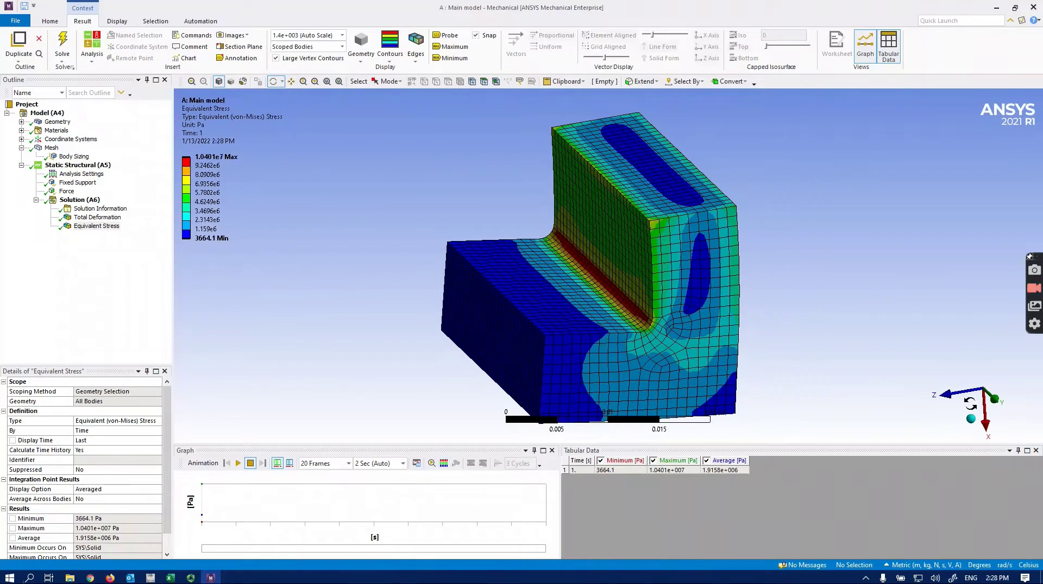
{"action": "left_click", "coordinate": [1001, 402]}
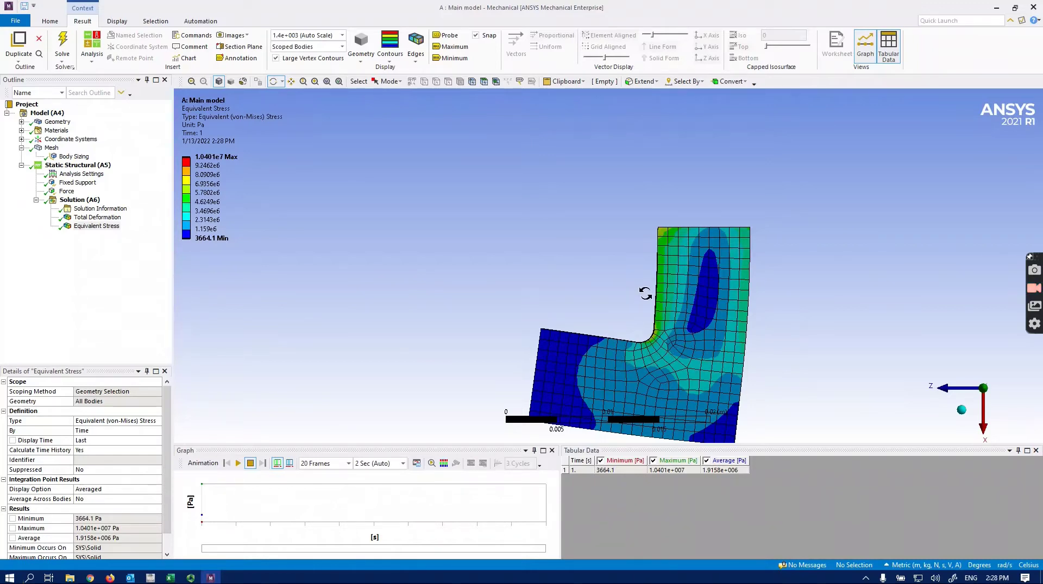
{"action": "left_click", "coordinate": [1032, 9]}
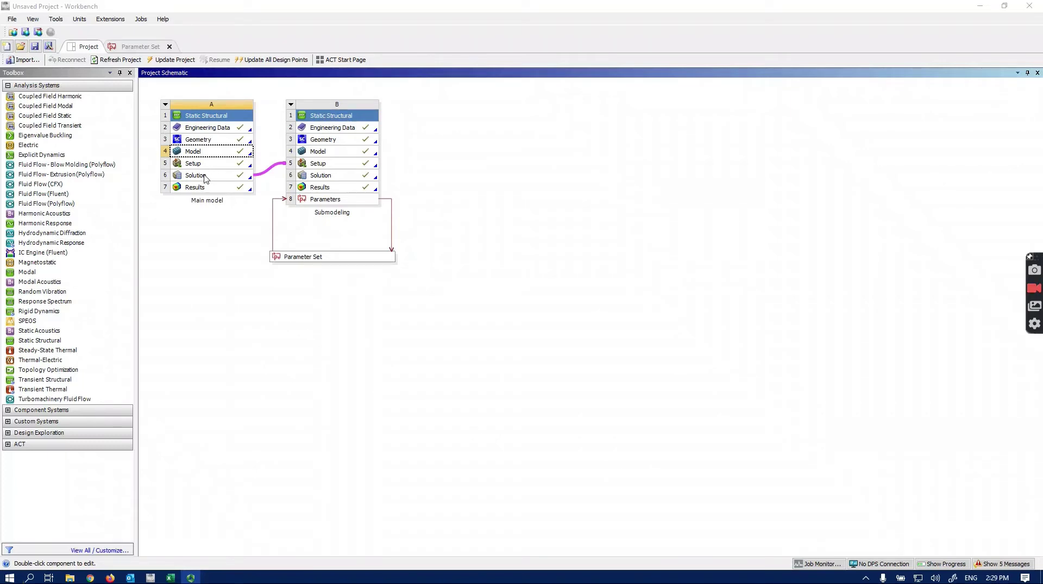
Check the Main model Solution to Submodeling Setup link, and inspect the Submodeling system's cut-down geometry around the fillet
{"action": "left_click", "coordinate": [206, 178]}
{"action": "left_click", "coordinate": [325, 165]}
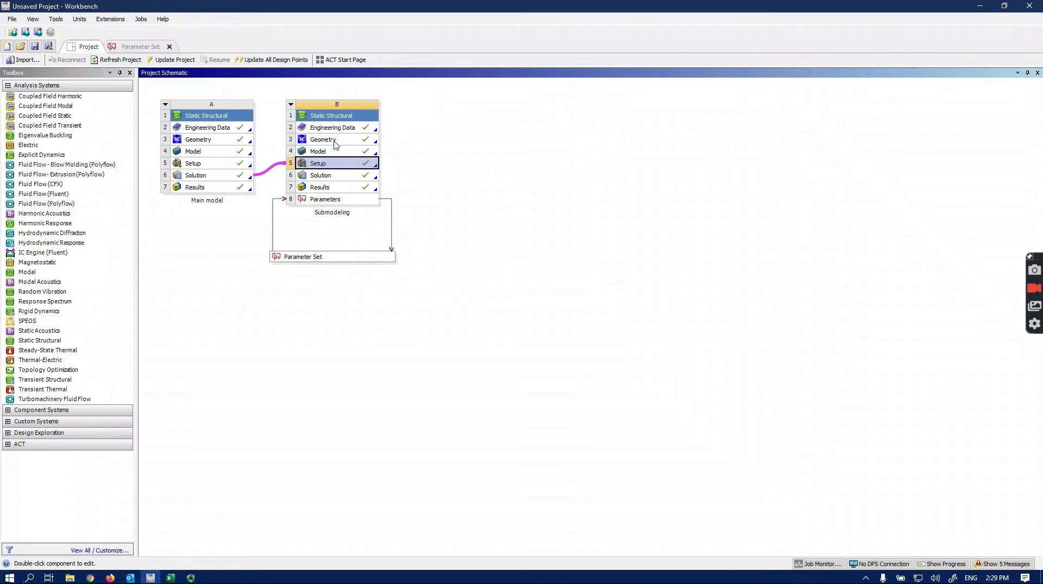
{"action": "double_click", "coordinate": [335, 143]}
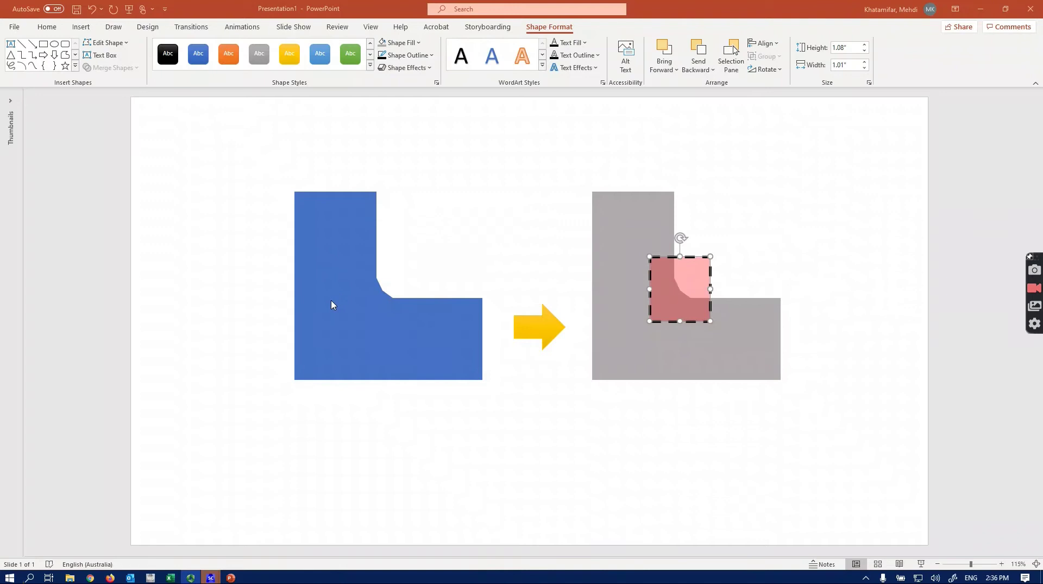
{"action": "left_click", "coordinate": [980, 9]}
{"action": "left_click", "coordinate": [526, 158]}
{"action": "left_click", "coordinate": [557, 225]}
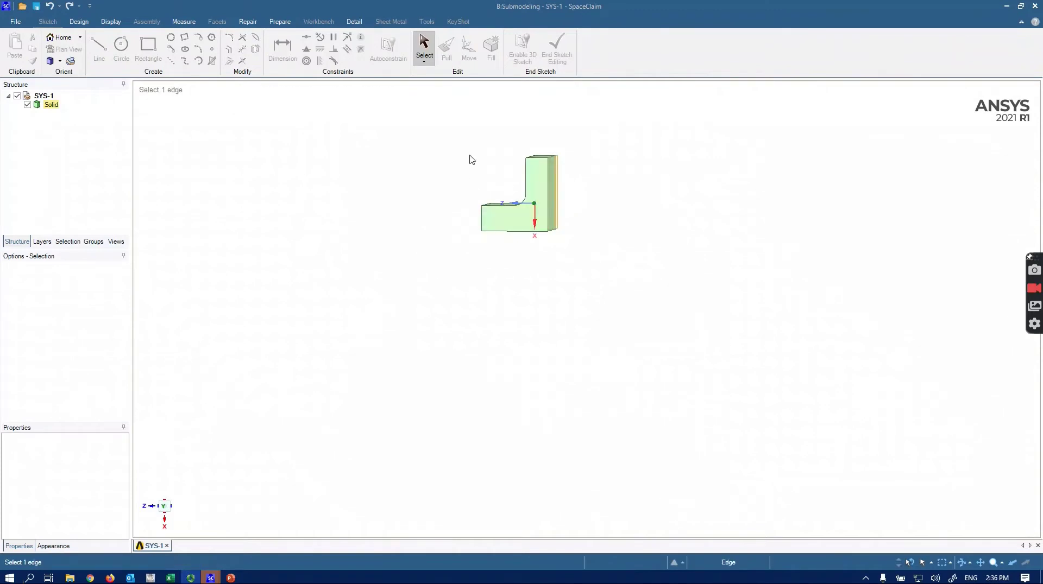
{"action": "left_click", "coordinate": [577, 189]}
{"action": "mouse_move", "coordinate": [474, 245]}
{"action": "middle_mouse_down"}
{"action": "mouse_move", "coordinate": [523, 258]}
{"action": "mouse_move", "coordinate": [476, 244]}
{"action": "middle_mouse_up"}
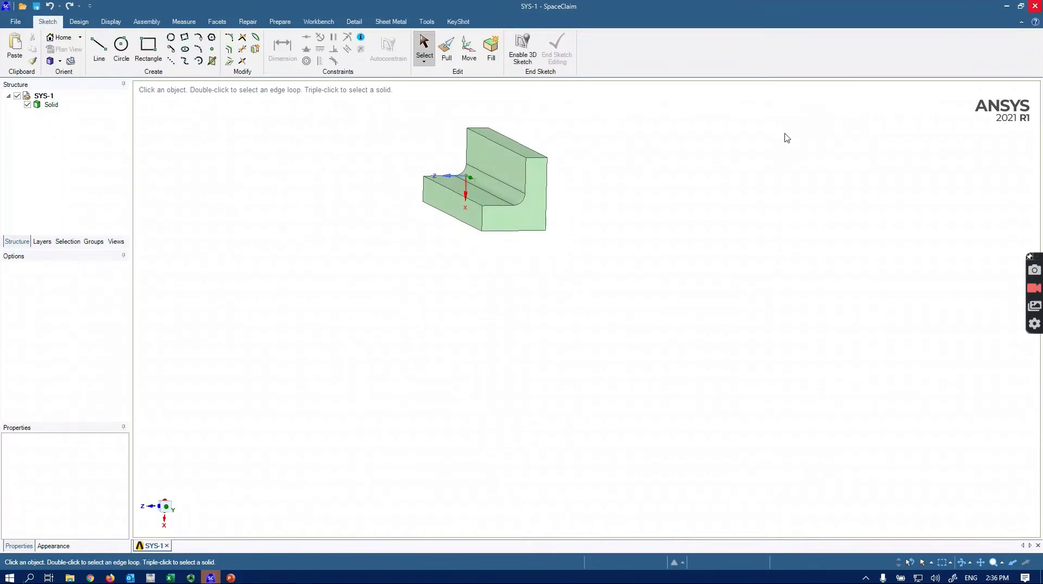
{"action": "key", "text": "alt+Tab"}
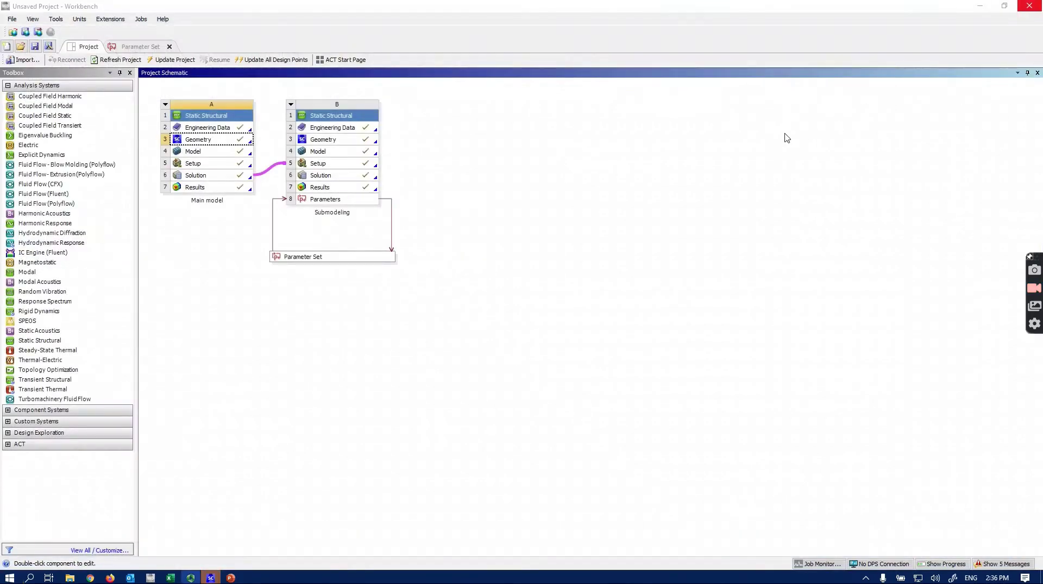
Open the Submodeling system's Model in Mechanical and review its Body Sizing settings
{"action": "double_click", "coordinate": [329, 152]}
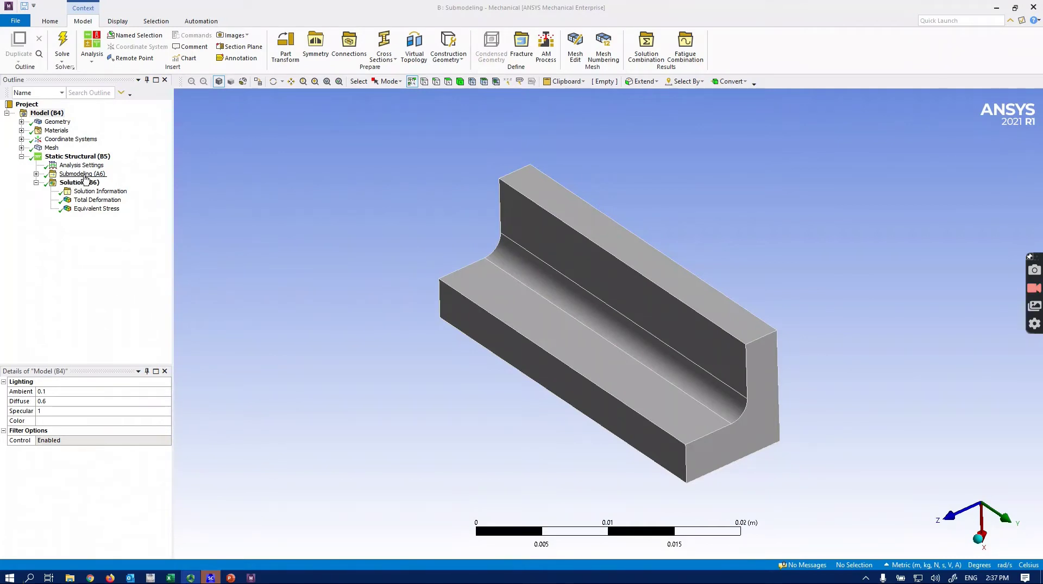
{"action": "left_click", "coordinate": [21, 148]}
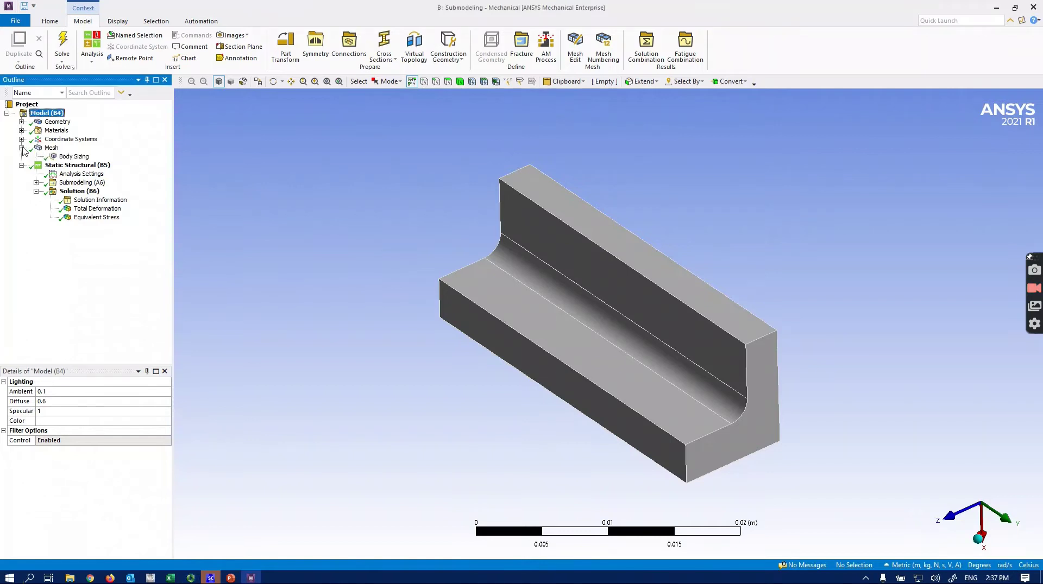
{"action": "left_click", "coordinate": [78, 157]}
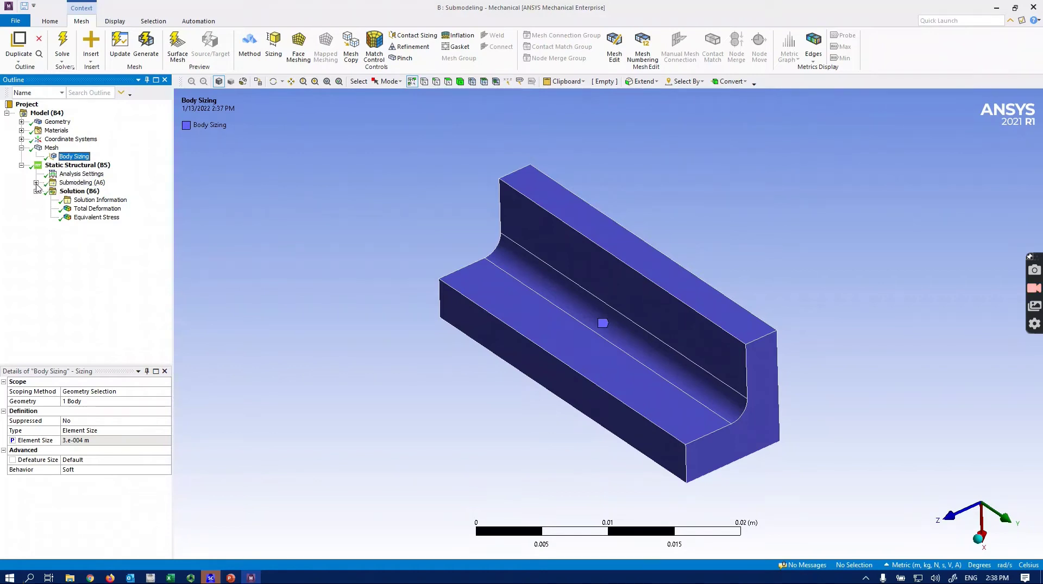
Review the load types available for insertion under Submodeling (A6), and view the cut-region diagram in PowerPoint before returning to Mechanical
{"action": "right_click", "coordinate": [71, 183]}
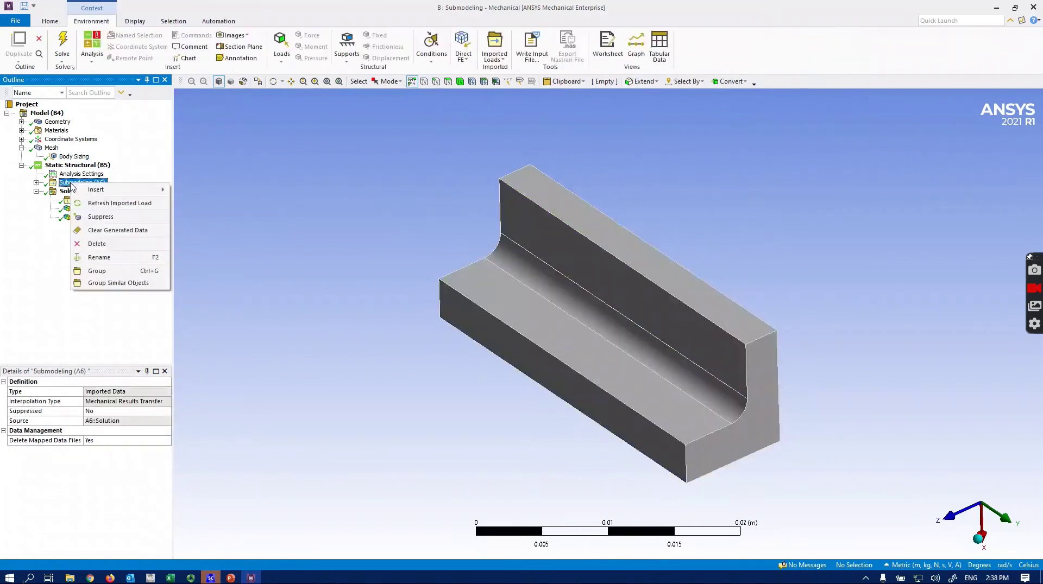
{"action": "mouse_move", "coordinate": [95, 190]}
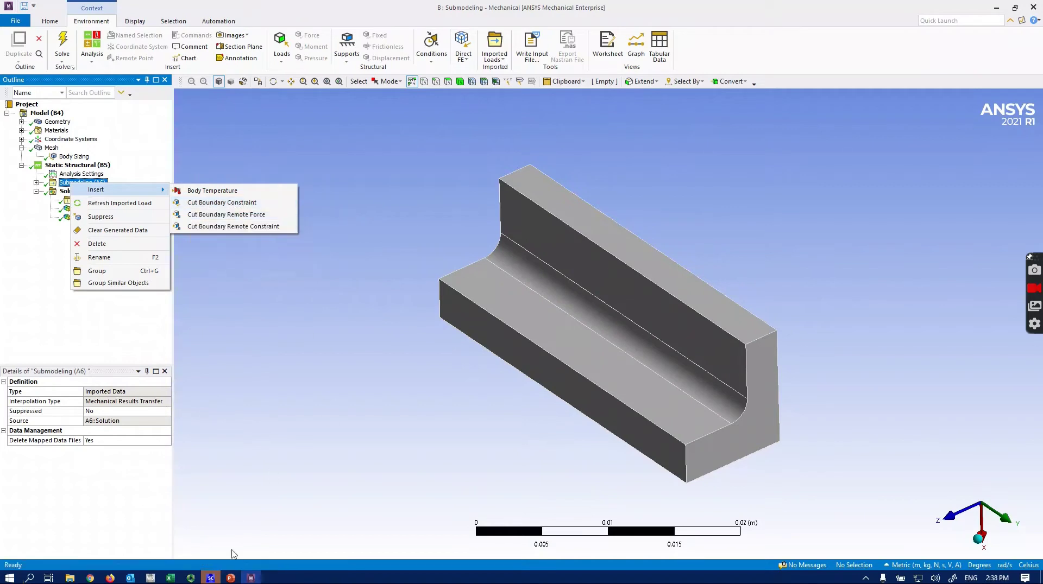
{"action": "left_click", "coordinate": [231, 578]}
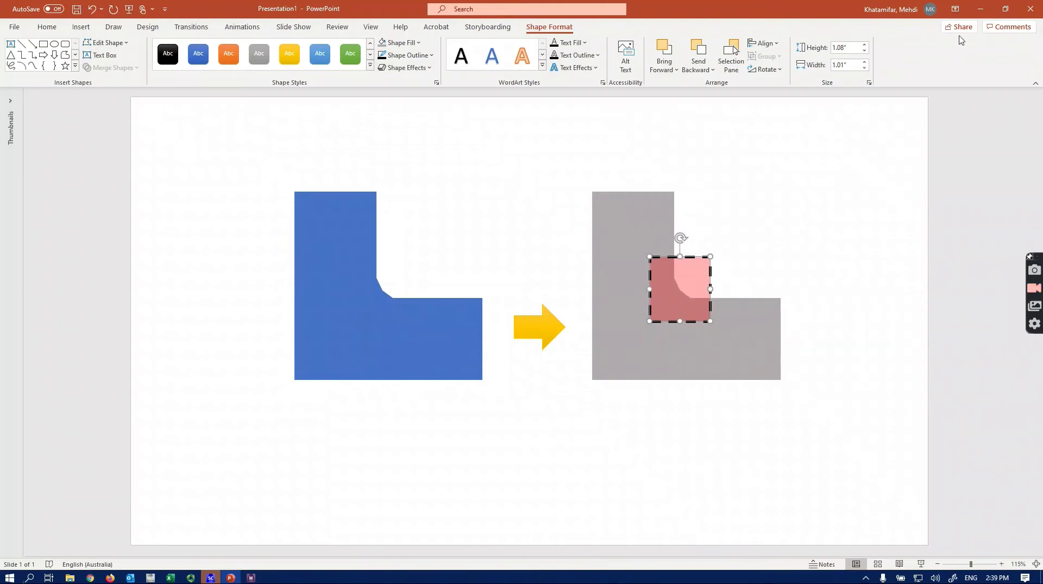
{"action": "left_click", "coordinate": [980, 10]}
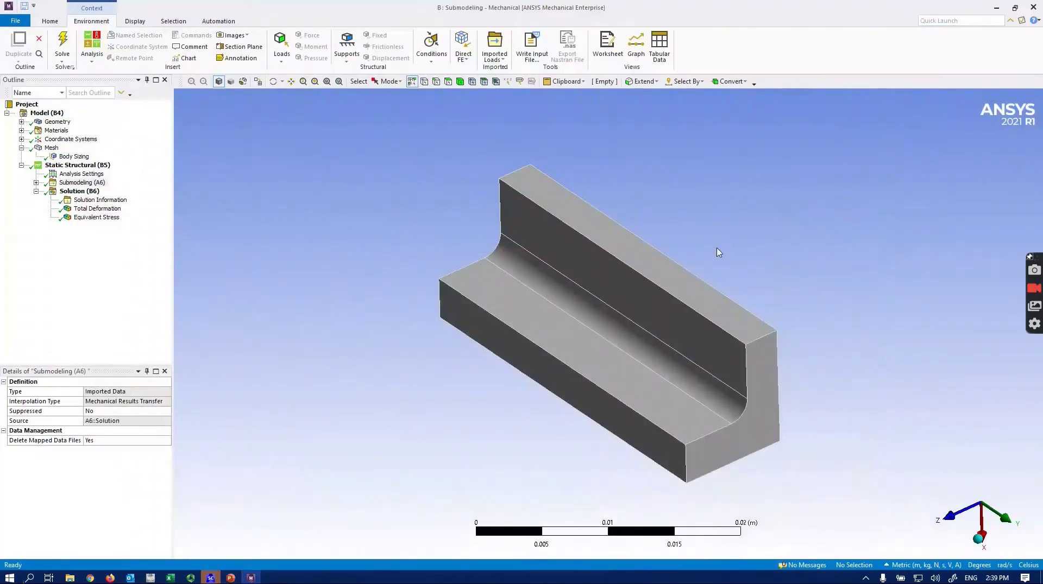
Insert a Cut Boundary Constraint under Submodeling (A6), and inspect the submodel's cut faces from several sides
{"action": "right_click", "coordinate": [94, 188]}
{"action": "mouse_move", "coordinate": [133, 192]}
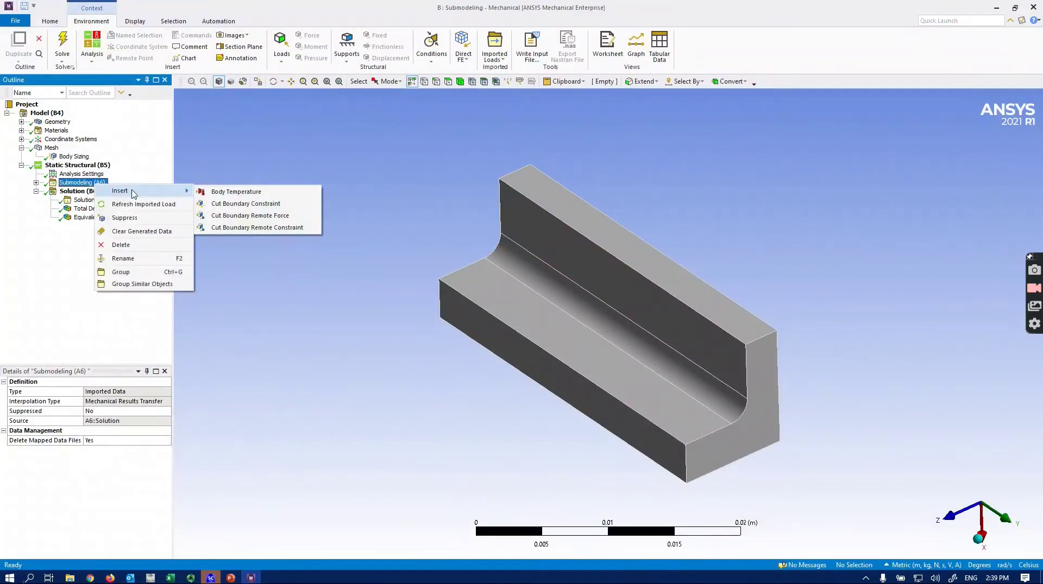
{"action": "left_click", "coordinate": [244, 205]}
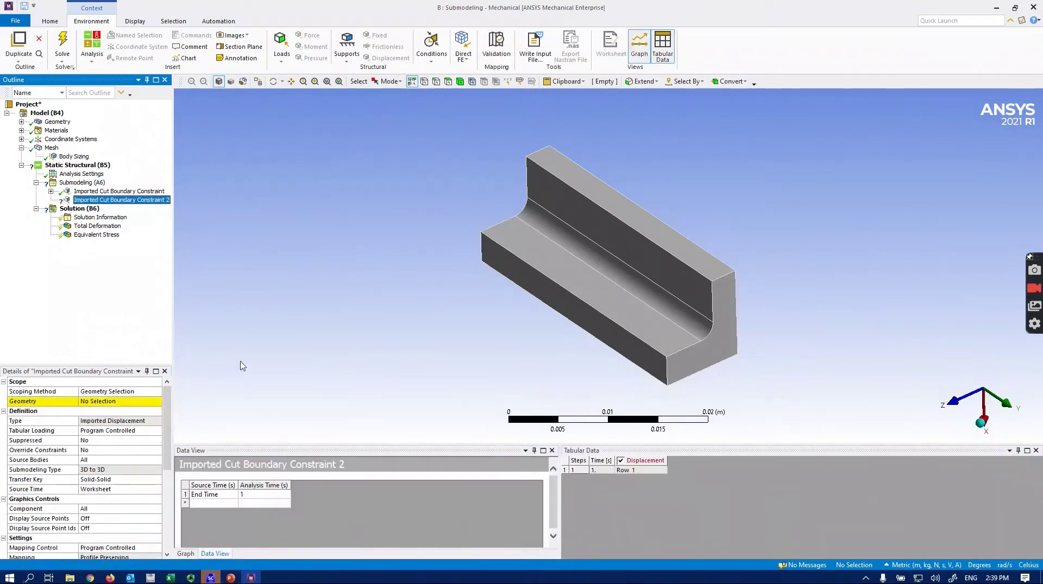
{"action": "middle_click_drag", "start_coordinate": [608, 255], "coordinate": [524, 368]}
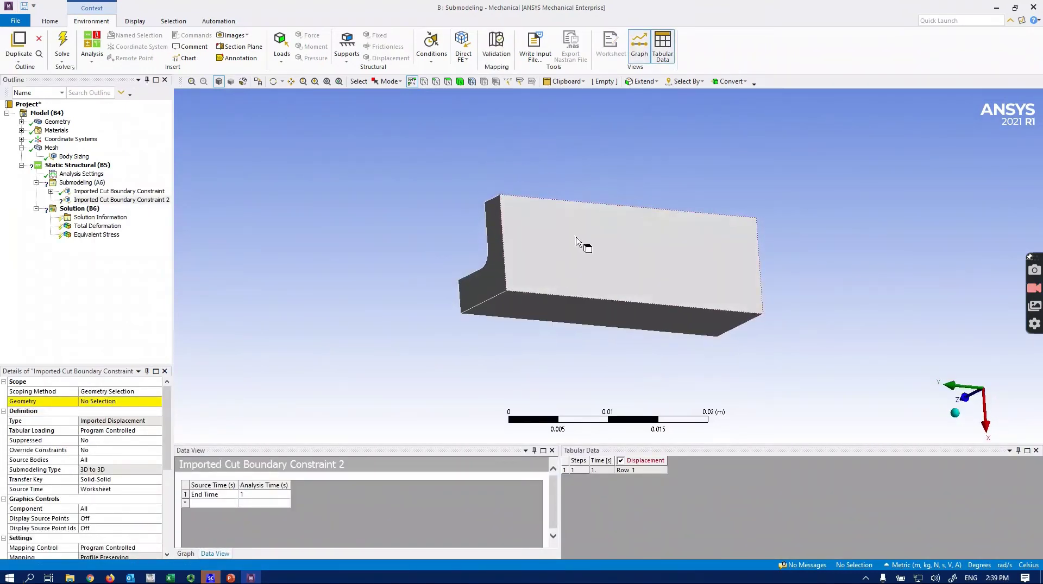
{"action": "middle_click_drag", "start_coordinate": [565, 260], "coordinate": [559, 329]}
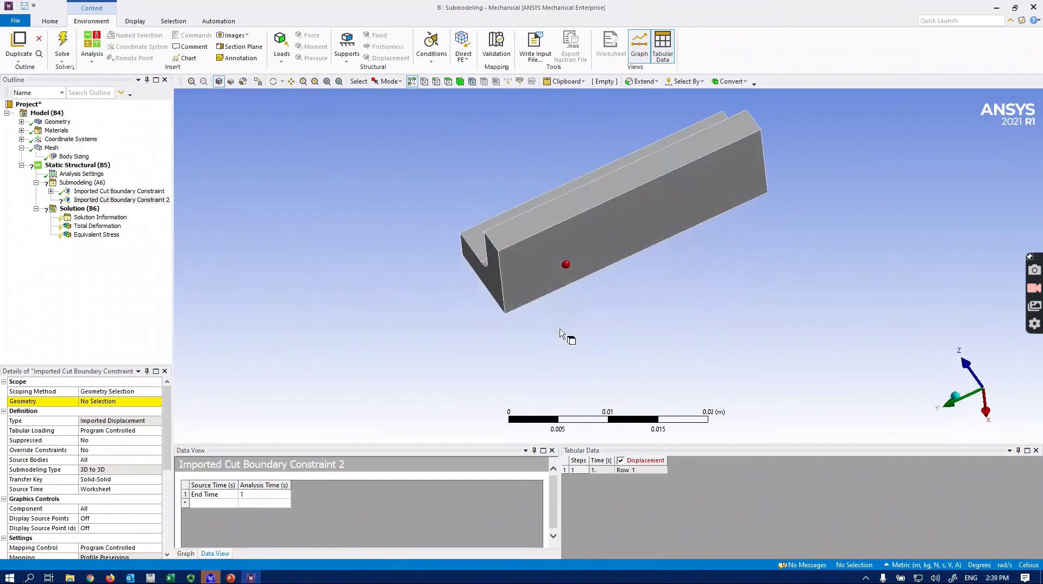
{"action": "mouse_move", "coordinate": [516, 233]}
{"action": "middle_mouse_down"}
{"action": "mouse_move", "coordinate": [489, 310]}
{"action": "mouse_move", "coordinate": [553, 277]}
{"action": "mouse_move", "coordinate": [512, 244]}
{"action": "middle_mouse_up"}
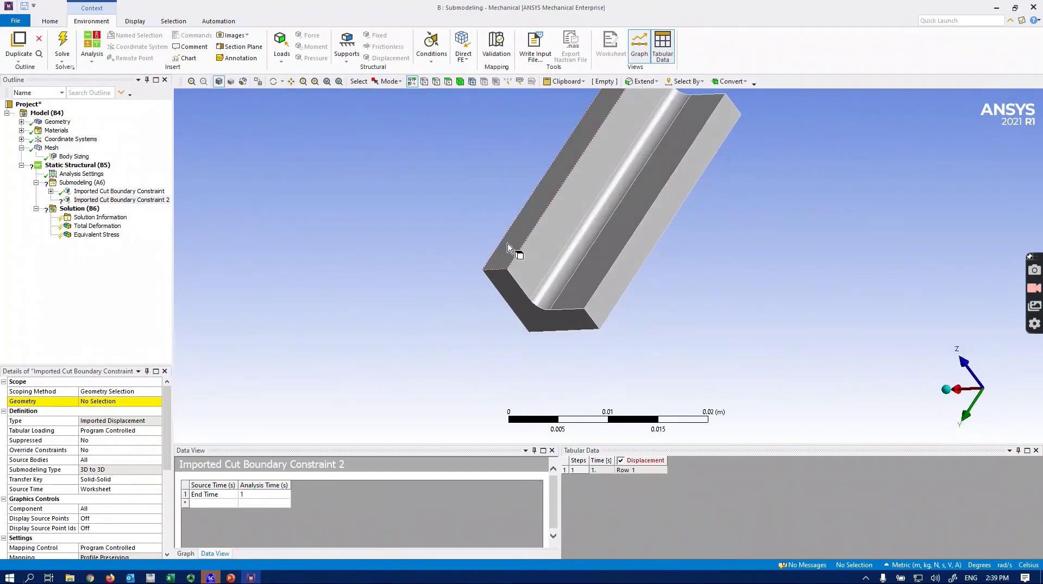
Delete the unscoped Imported Cut Boundary Constraint 2
{"action": "right_click", "coordinate": [96, 199]}
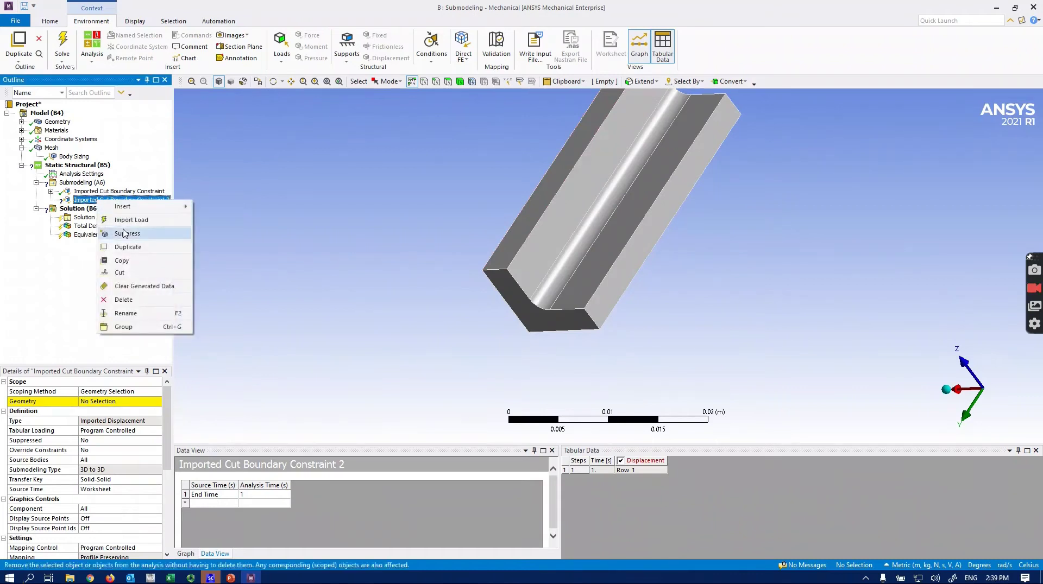
{"action": "left_click", "coordinate": [123, 300]}
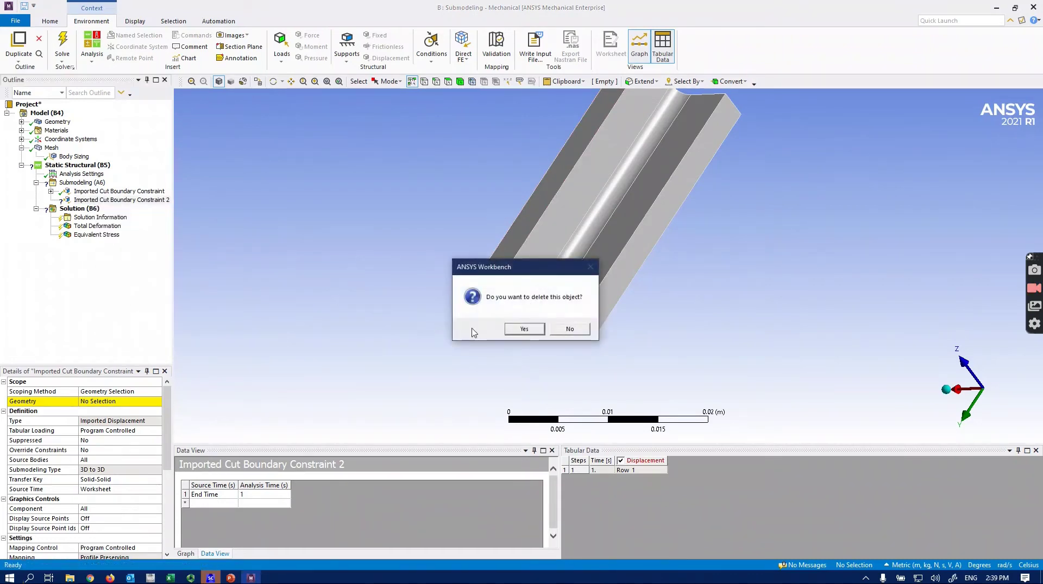
{"action": "left_click", "coordinate": [522, 329]}
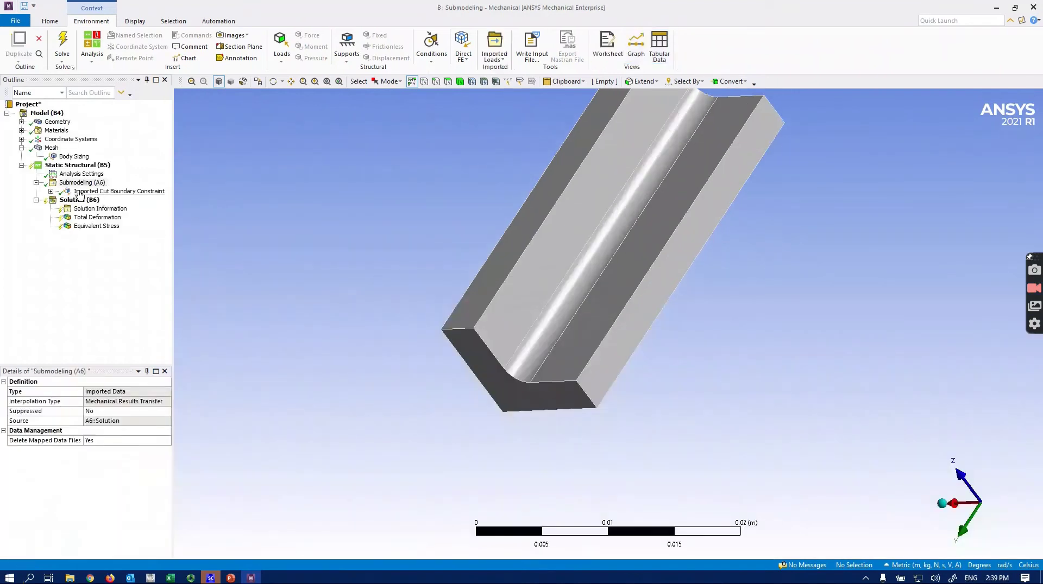
Examine the existing Imported Cut Boundary Constraint's displacement contour on the submodel's four cut faces, and expand its load transfer summary entry
{"action": "left_click", "coordinate": [80, 191]}
{"action": "left_click", "coordinate": [50, 191]}
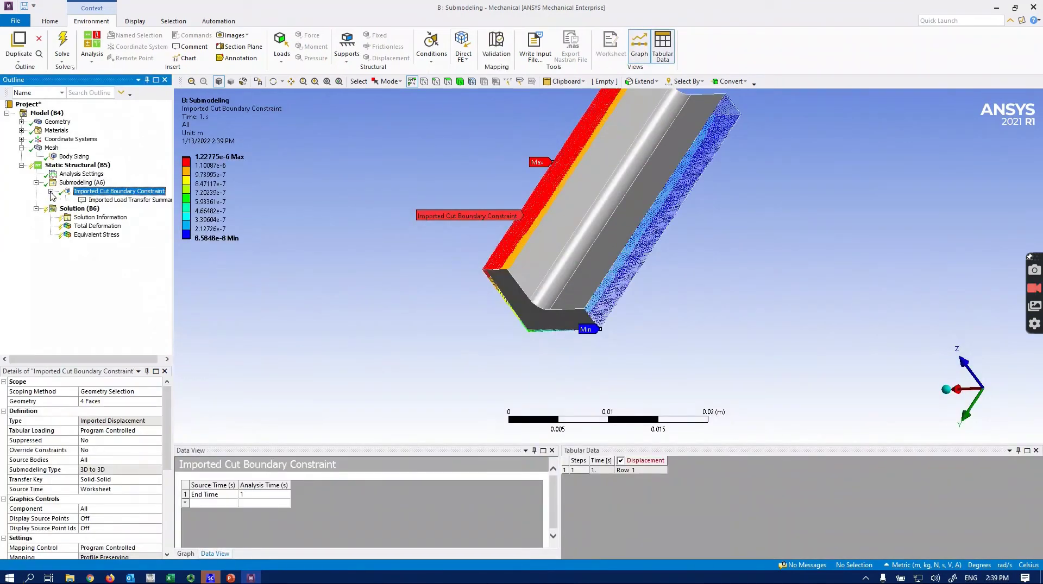
{"action": "scroll", "coordinate": [490, 296], "scroll_direction": "down", "scroll_amount": 2}
{"action": "mouse_move", "coordinate": [491, 296]}
{"action": "middle_mouse_down"}
{"action": "mouse_move", "coordinate": [491, 268]}
{"action": "mouse_move", "coordinate": [676, 240]}
{"action": "mouse_move", "coordinate": [669, 229]}
{"action": "mouse_move", "coordinate": [573, 234]}
{"action": "mouse_move", "coordinate": [484, 187]}
{"action": "mouse_move", "coordinate": [450, 153]}
{"action": "mouse_move", "coordinate": [415, 228]}
{"action": "mouse_move", "coordinate": [473, 286]}
{"action": "mouse_move", "coordinate": [454, 305]}
{"action": "mouse_move", "coordinate": [409, 304]}
{"action": "middle_mouse_up"}
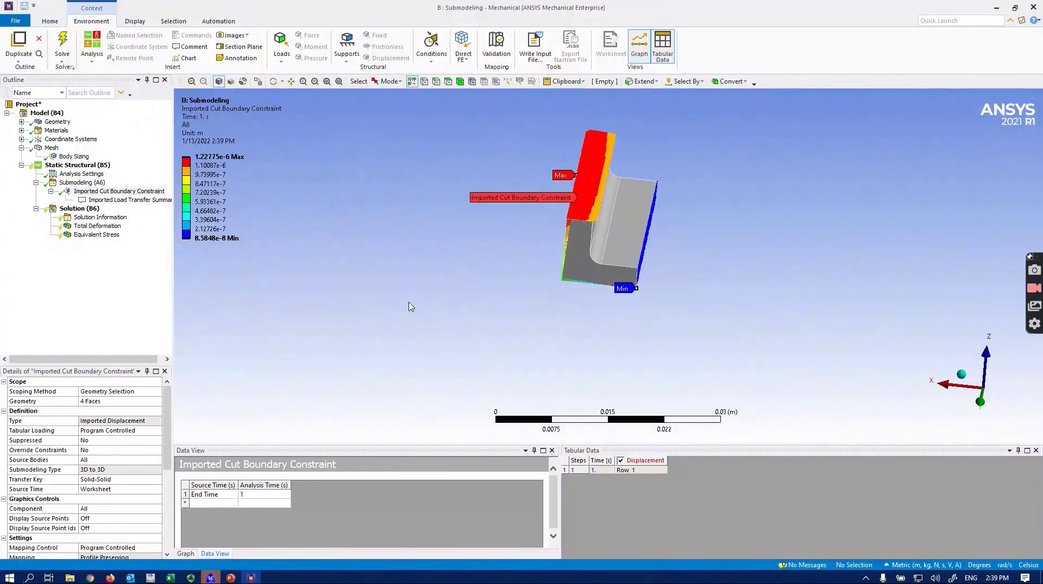
{"action": "middle_click_drag", "start_coordinate": [561, 276], "coordinate": [550, 261]}
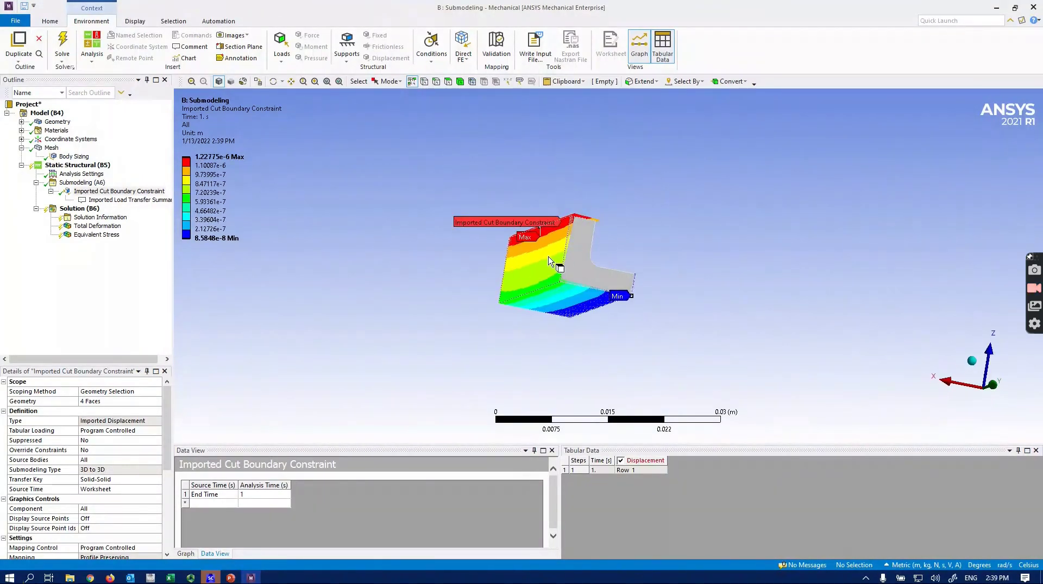
{"action": "mouse_move", "coordinate": [579, 301]}
{"action": "middle_mouse_down"}
{"action": "mouse_move", "coordinate": [516, 293]}
{"action": "mouse_move", "coordinate": [582, 310]}
{"action": "mouse_move", "coordinate": [663, 296]}
{"action": "middle_mouse_up"}
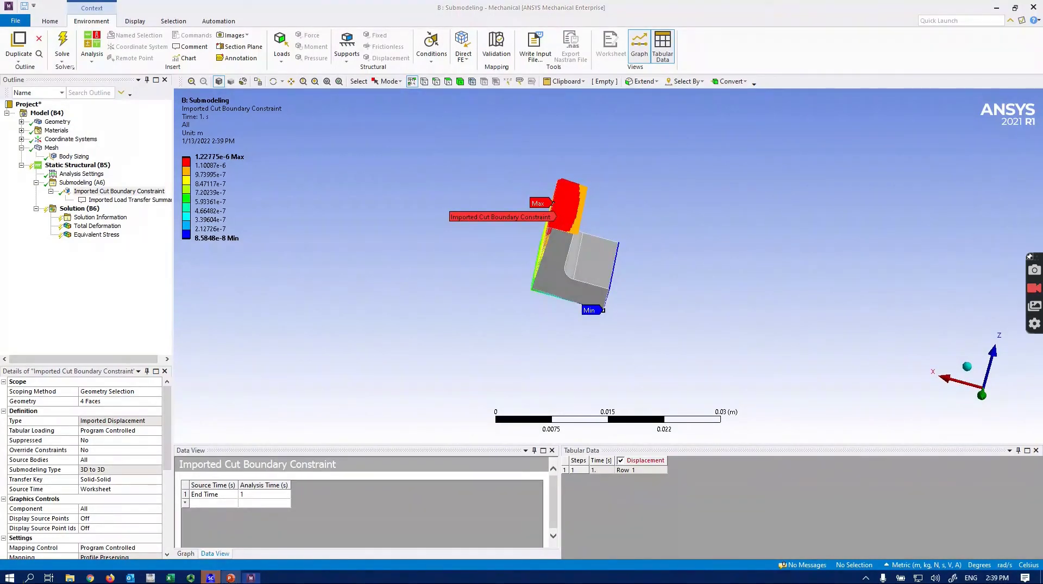
View the cut-region diagram in PowerPoint, and compare it with the imported displacements on the submodel in Mechanical
{"action": "left_click", "coordinate": [231, 578]}
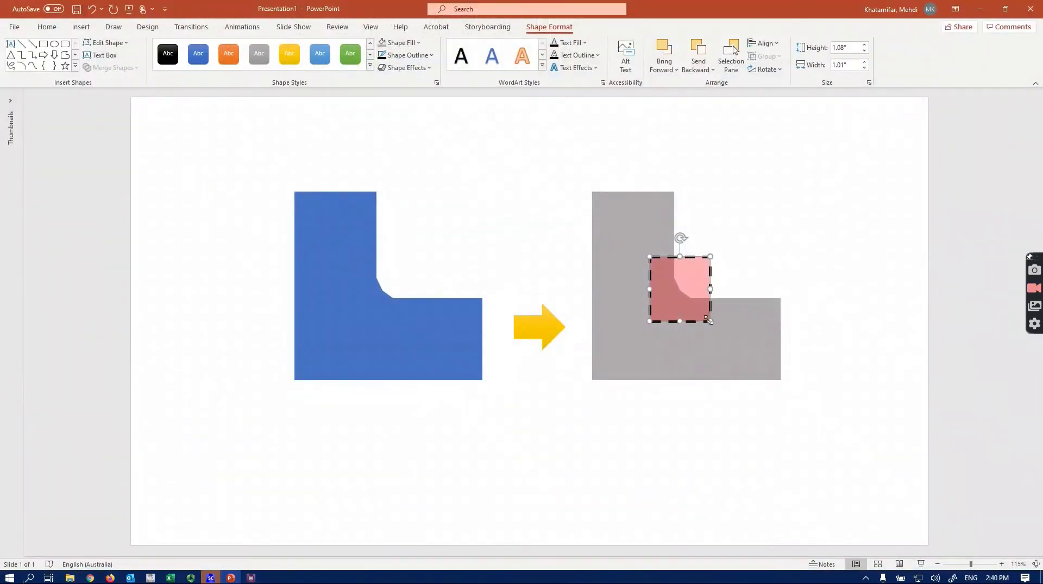
{"action": "left_click", "coordinate": [980, 9]}
{"action": "middle_click_drag", "start_coordinate": [597, 245], "coordinate": [470, 318]}
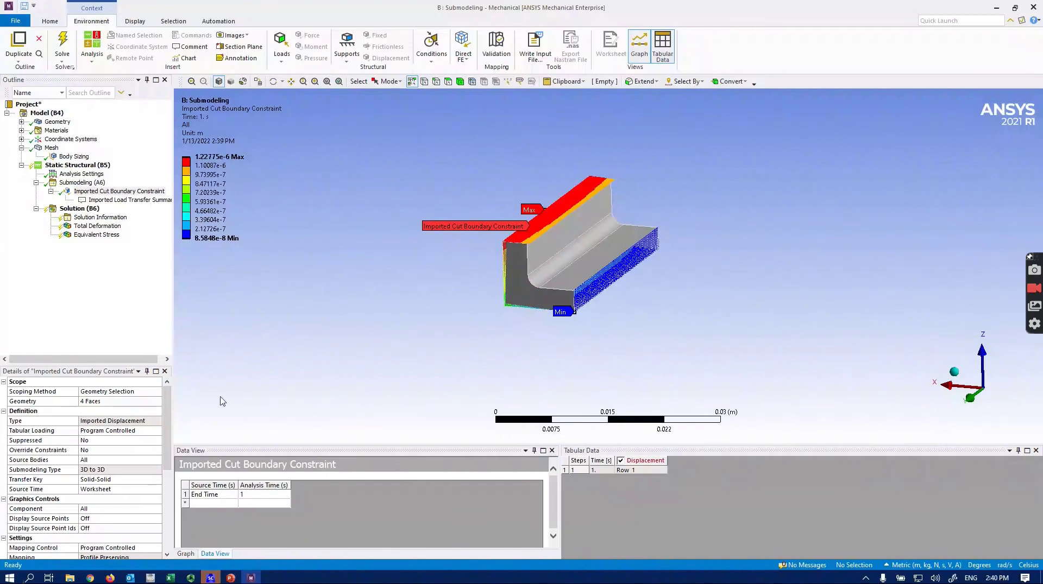
Review the submodel's Equivalent Stress result and its parameterized maximum, and examine the design points table in Workbench's Parameter Set
{"action": "left_click", "coordinate": [91, 235]}
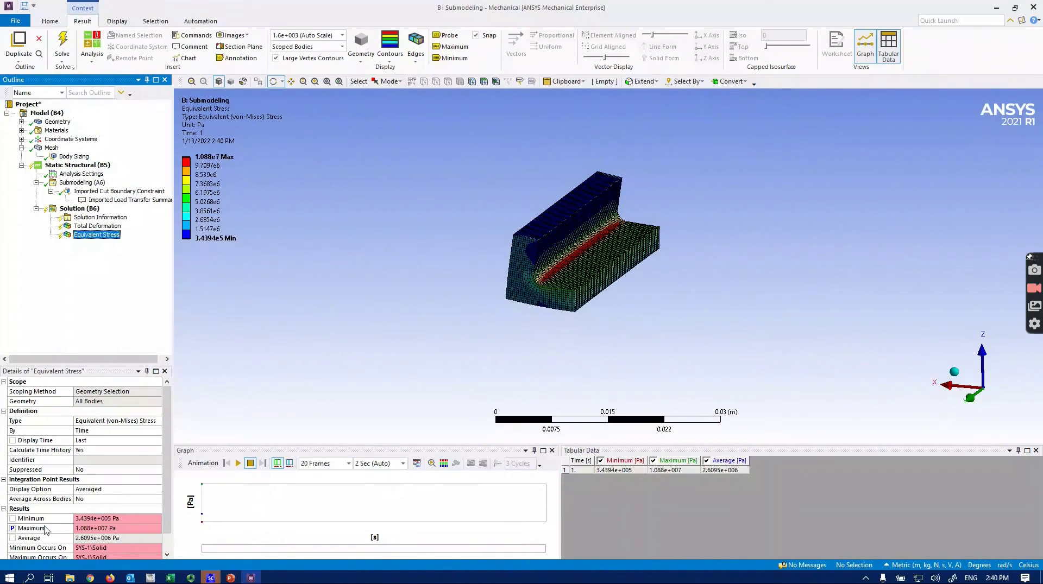
{"action": "left_click", "coordinate": [1001, 8]}
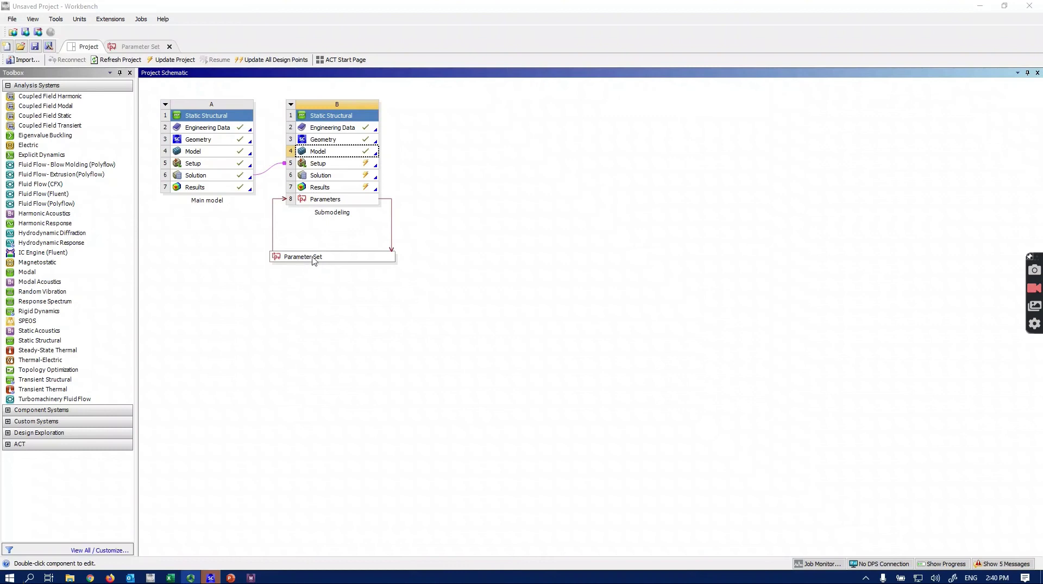
{"action": "left_click", "coordinate": [118, 49]}
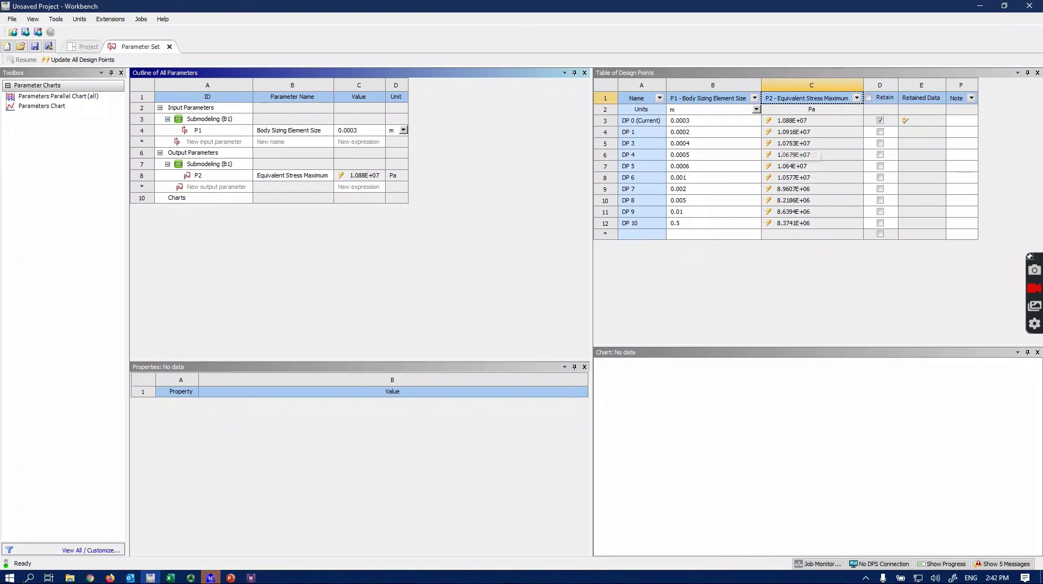
Examine the Max stress versus mesh size chart in Excel, and return through Workbench's project schematic to the Submodeling results in Mechanical
{"action": "key", "text": "alt+Tab"}
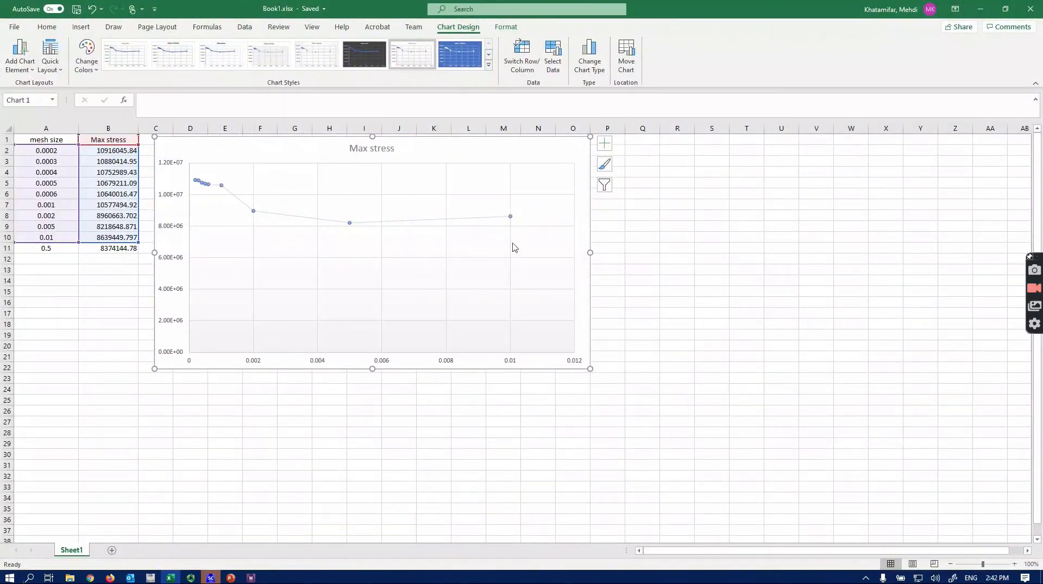
{"action": "mouse_move", "coordinate": [504, 220]}
{"action": "mouse_move", "coordinate": [219, 189]}
{"action": "left_click", "coordinate": [980, 10]}
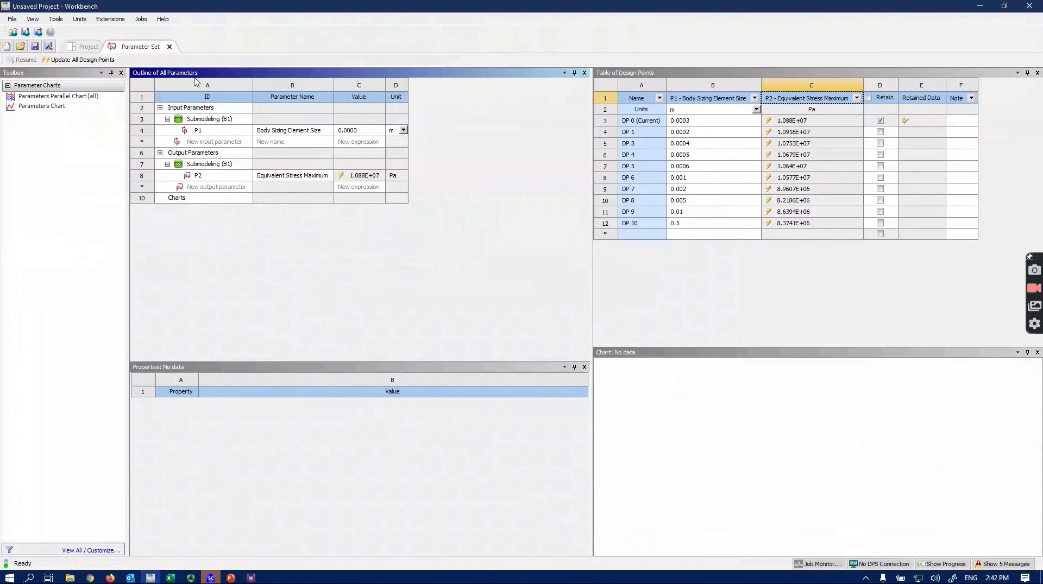
{"action": "left_click", "coordinate": [82, 47]}
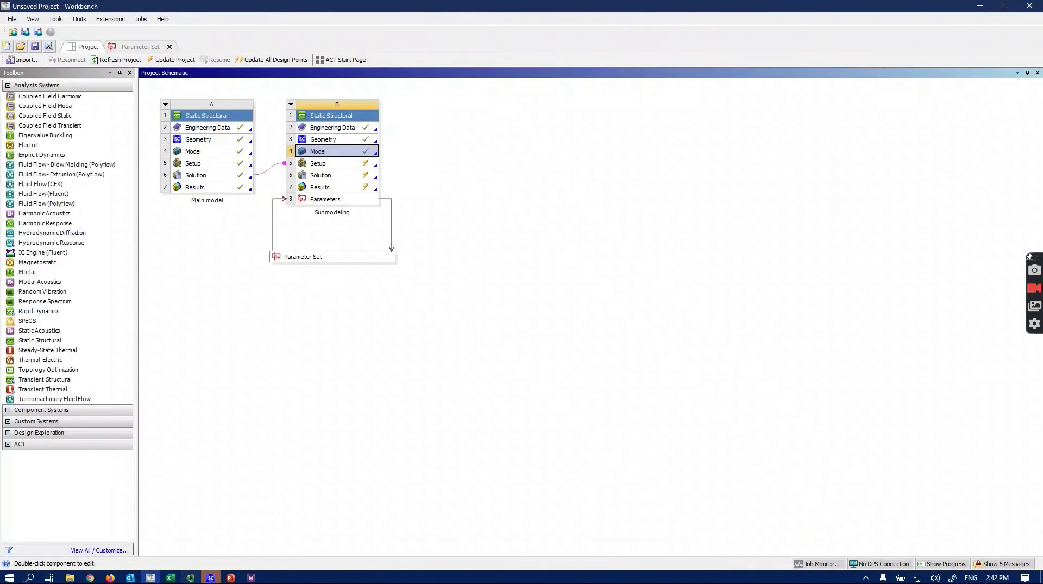
{"action": "left_click", "coordinate": [250, 579]}
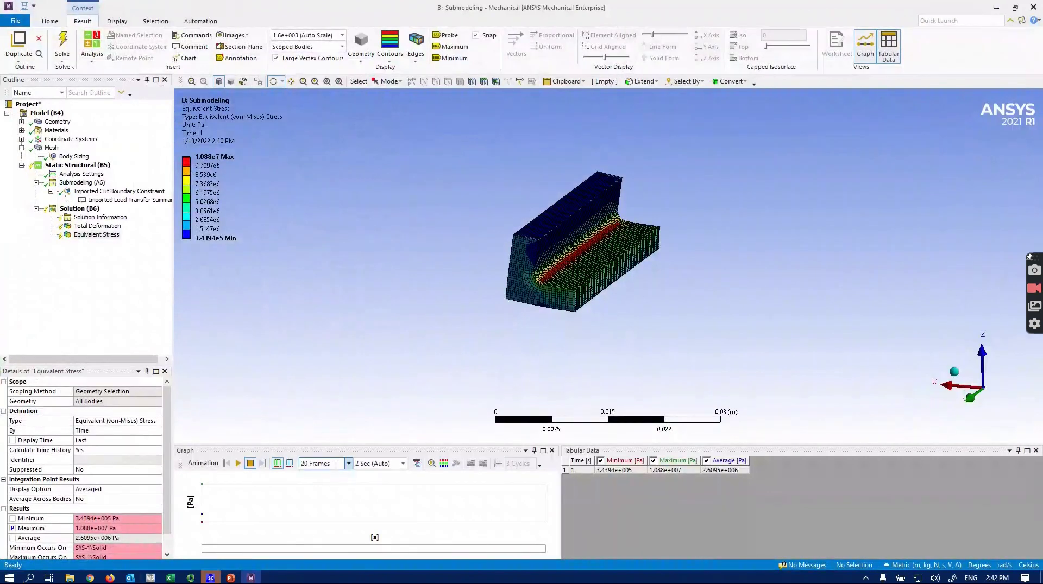